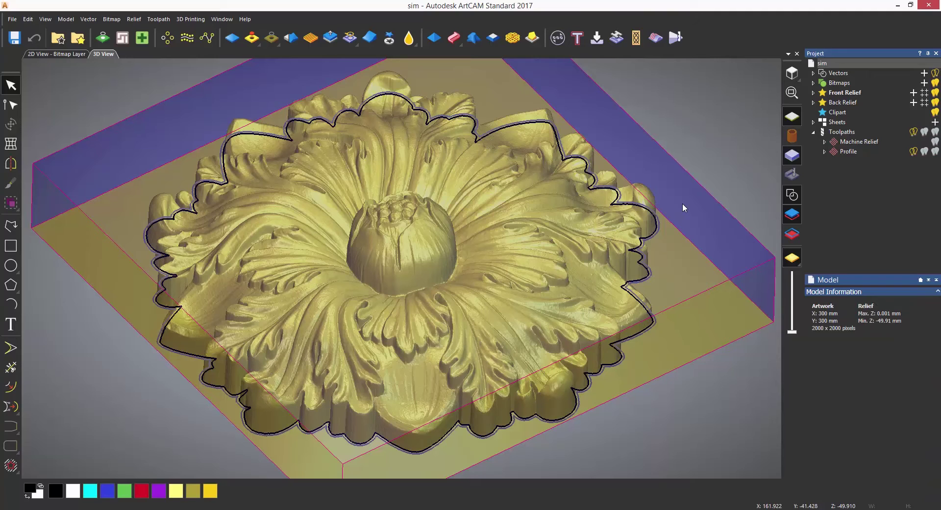
Step: Start a Simulate All Toolpaths run on the Whole Model block, 0.0 to -50.0 mm, Standard resolution
left_click(842, 132)
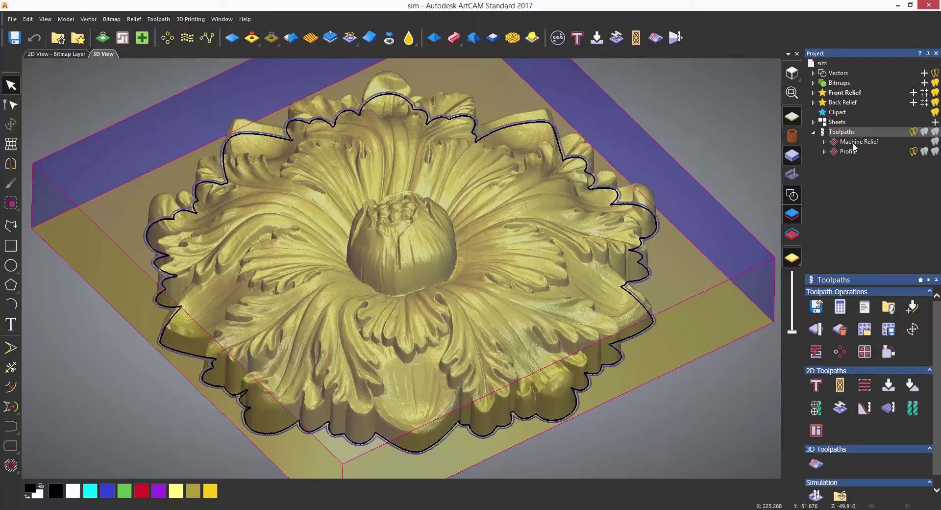
scroll(938, 354, "down", 1)
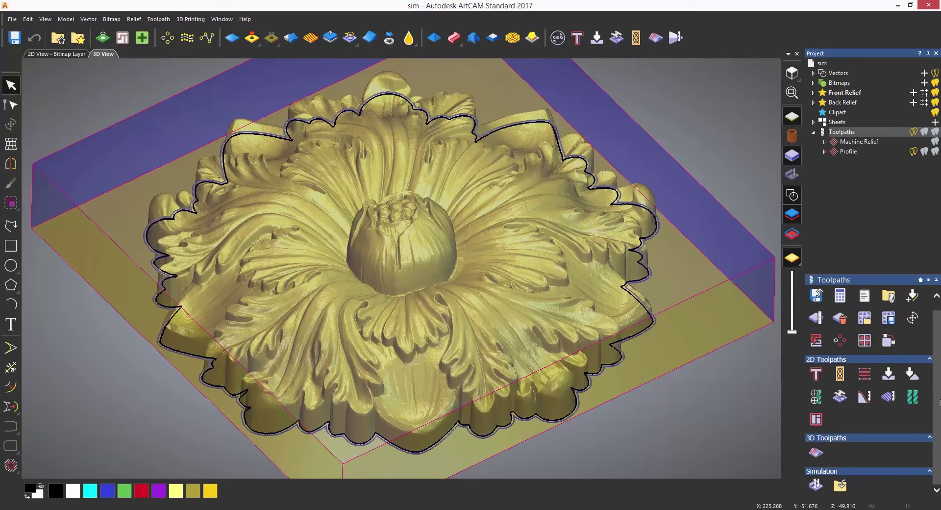
left_click(816, 485)
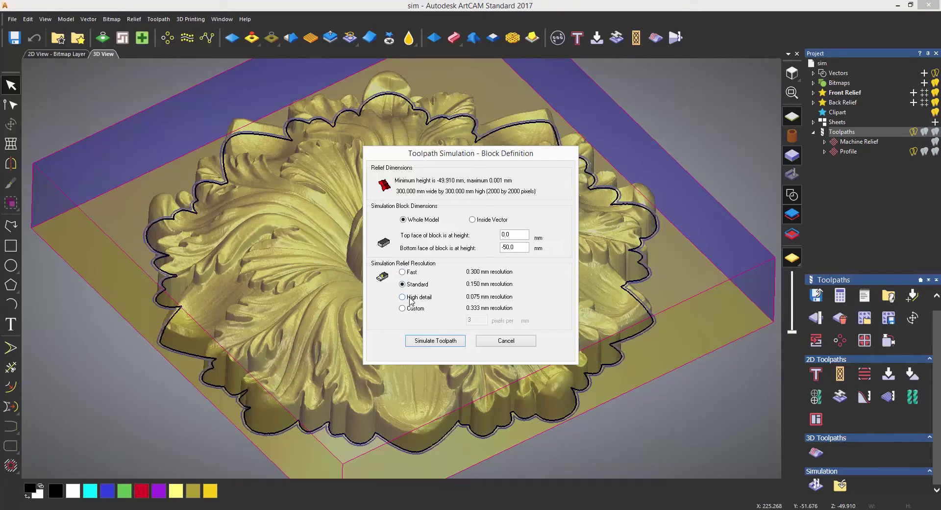
Step: Run the whole-block Standard simulation, zoom into the bud, and select the Simulation item
left_click(436, 342)
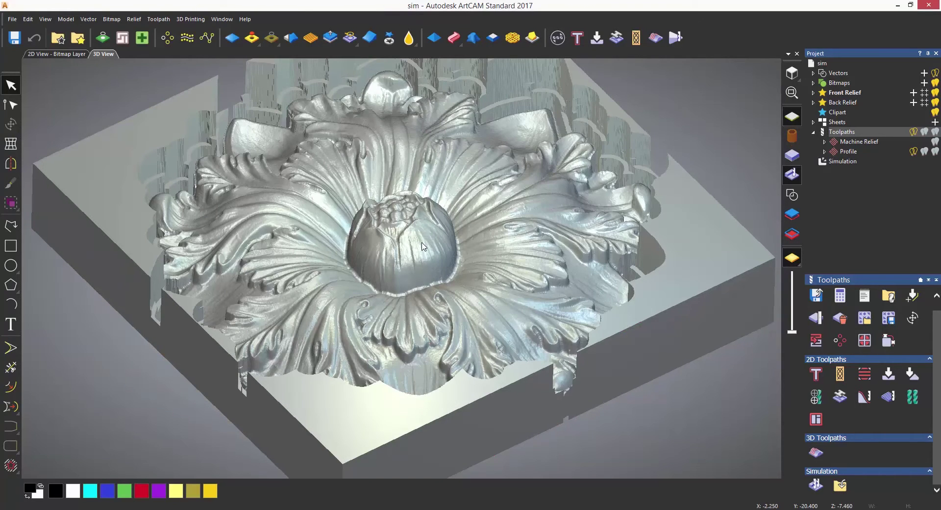
scroll(423, 246, "up", 10)
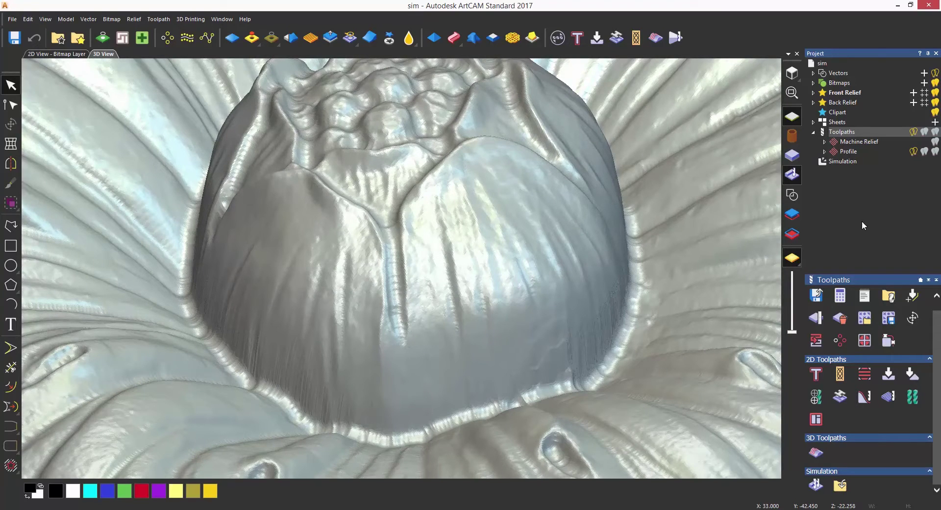
left_click(834, 161)
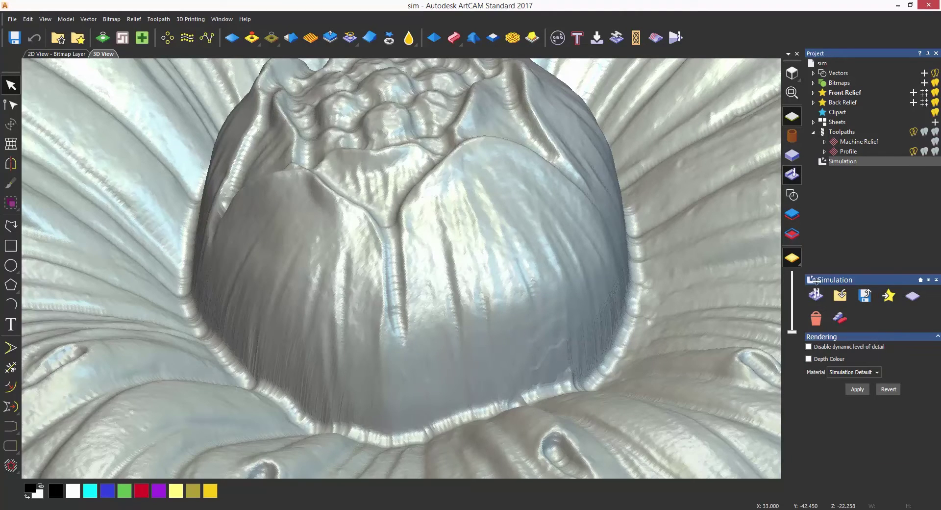
Step: Delete the previous simulation and rerun all toolpaths at High detail resolution
right_click(837, 162)
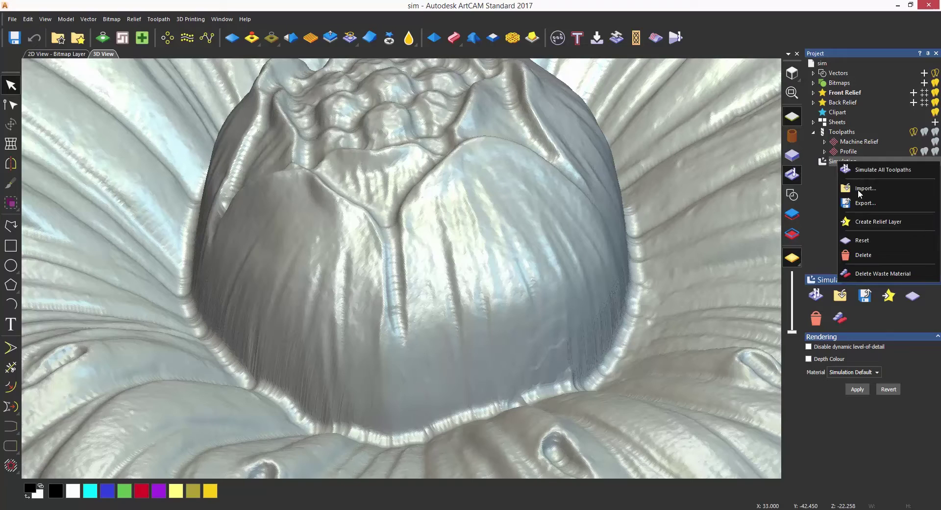
left_click(871, 254)
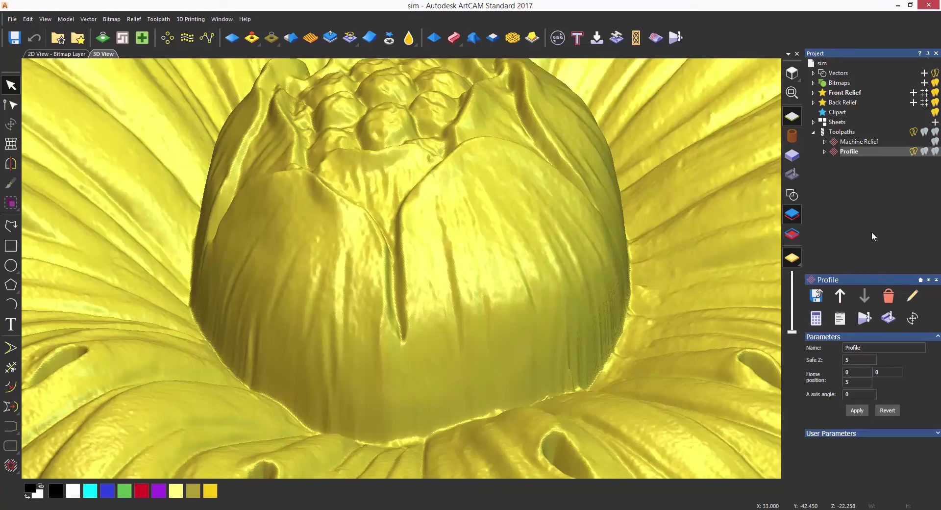
right_click(841, 133)
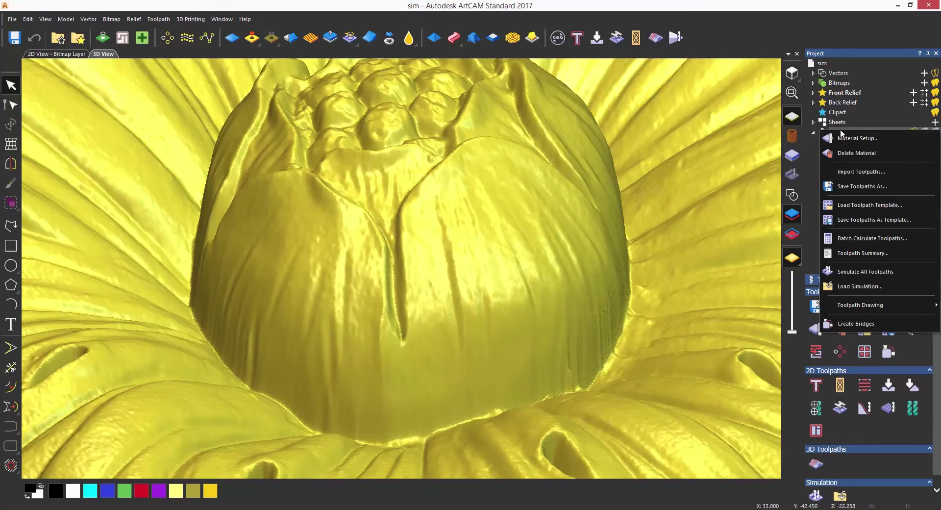
left_click(864, 272)
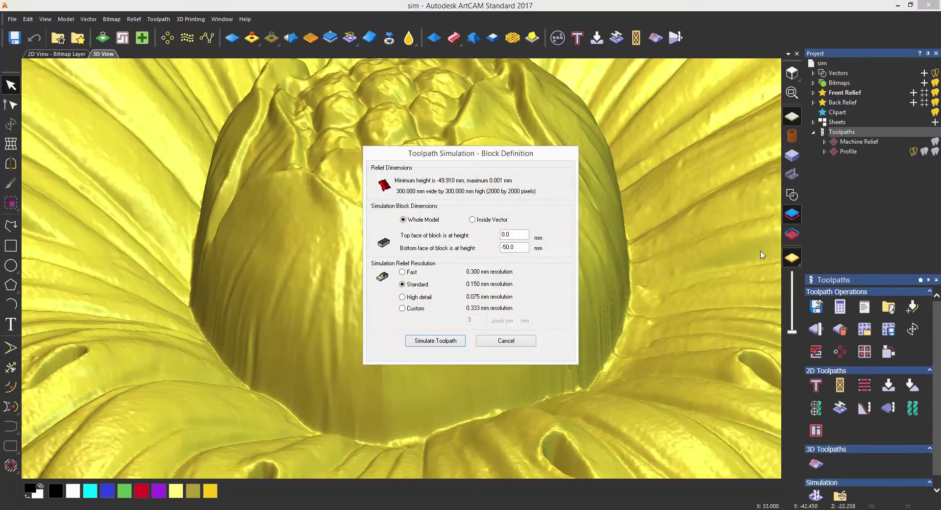
left_click(402, 297)
left_click(418, 342)
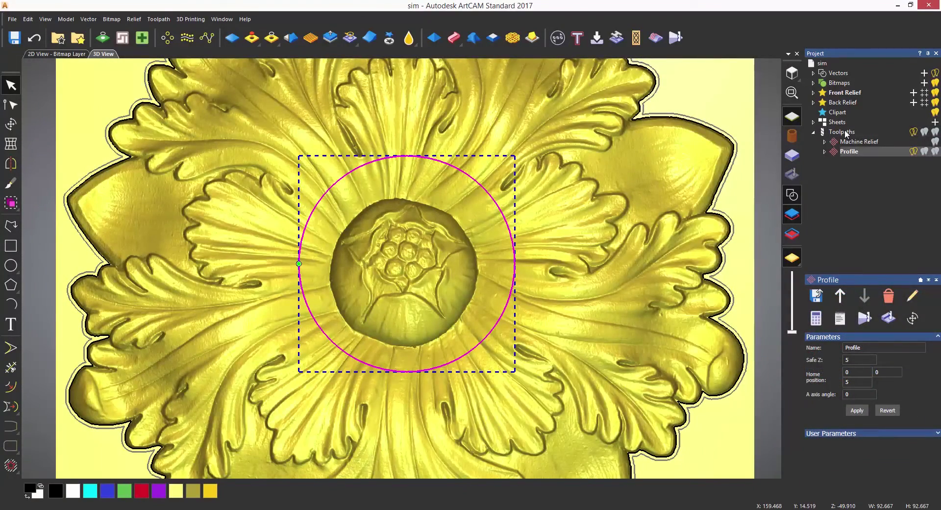
Step: Simulate all toolpaths only inside the bud's circle vector, then delete that simulation
right_click(845, 133)
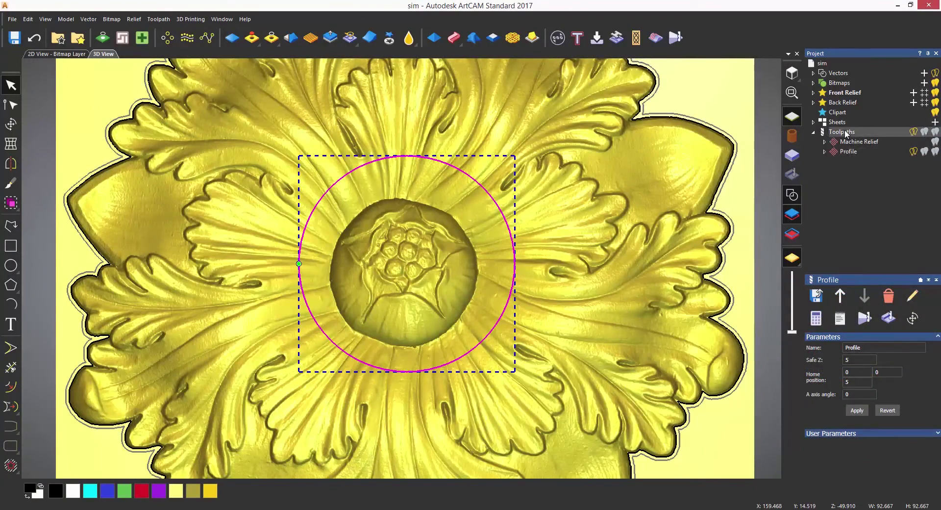
left_click(857, 277)
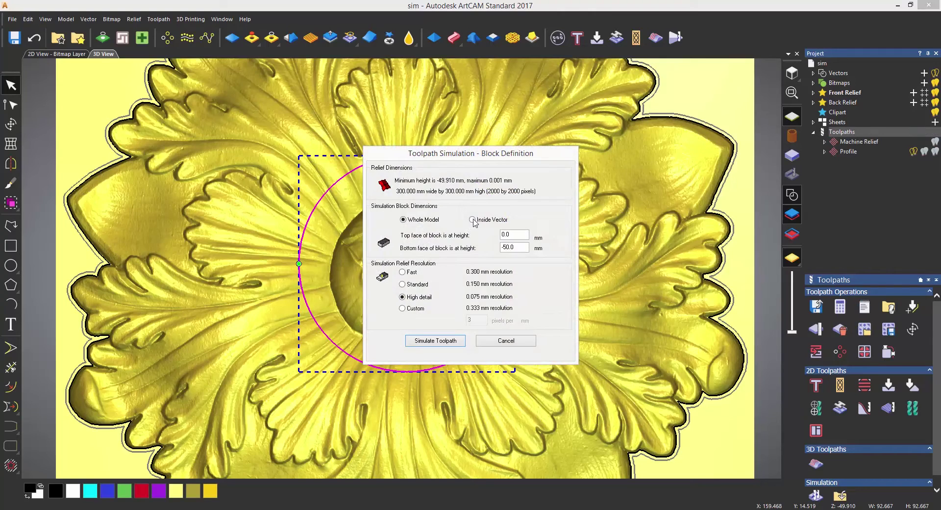
left_click(443, 343)
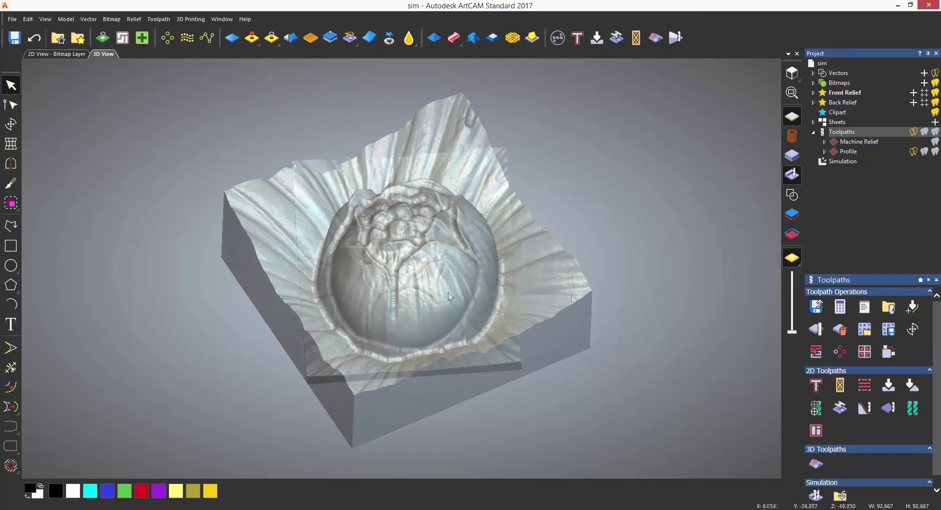
right_click(845, 161)
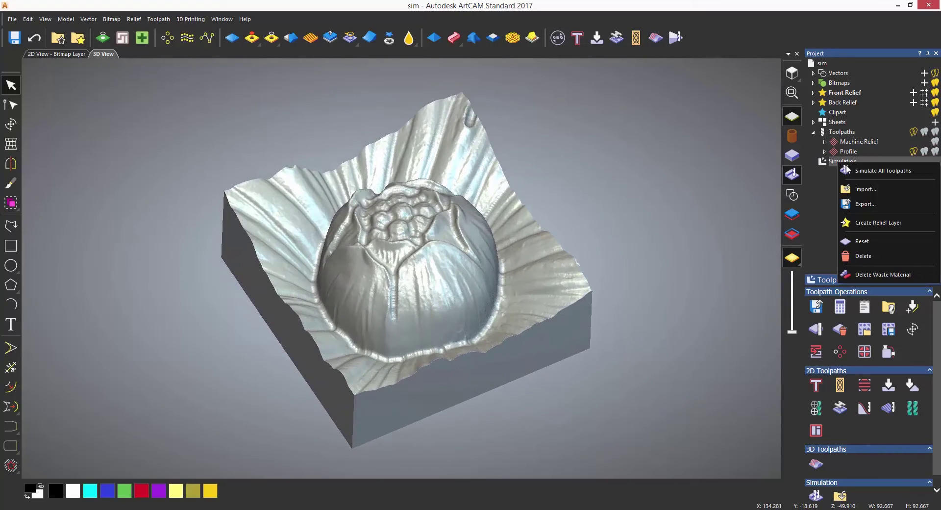
left_click(863, 256)
Step: Rerun all toolpaths at Custom resolution of 25 pixels per mm, then select the Profile toolpath
right_click(843, 132)
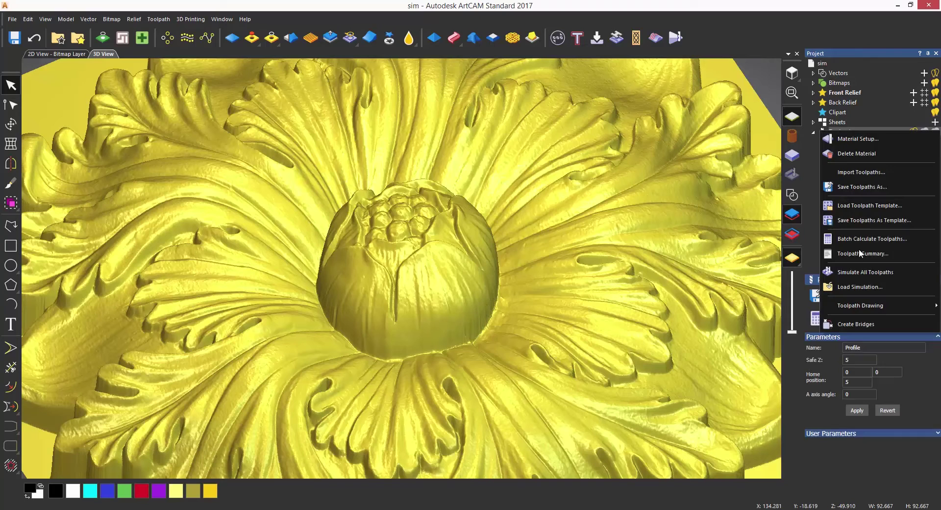
left_click(860, 269)
left_click(402, 308)
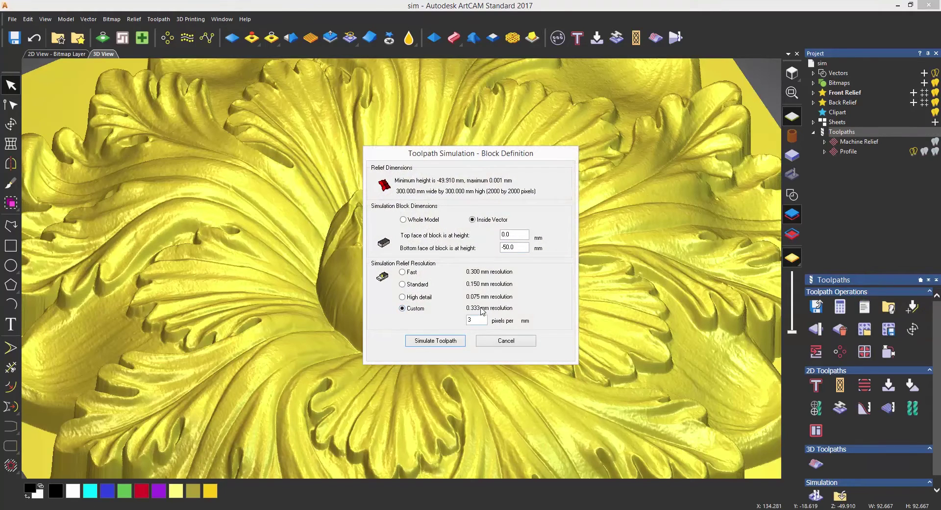
double_click(478, 320)
key("BackSpace")
type("25")
left_click(445, 341)
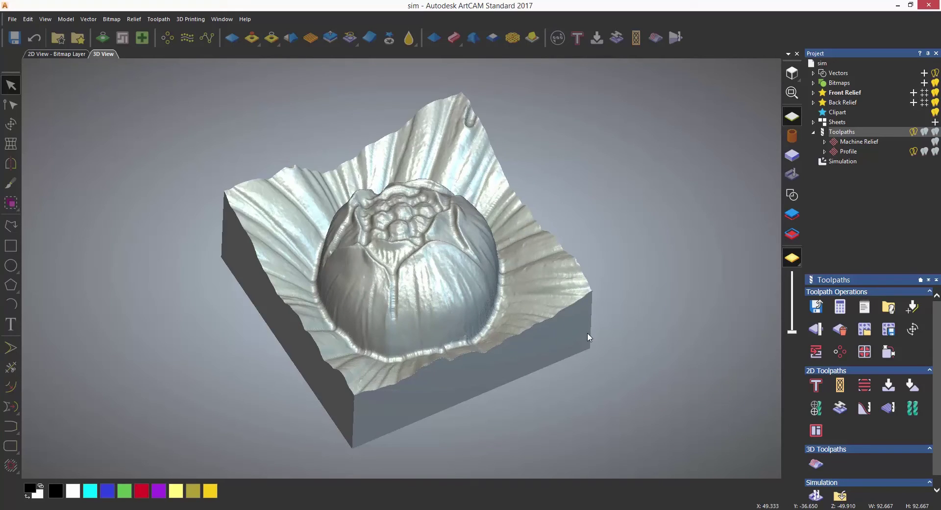
left_click(850, 150)
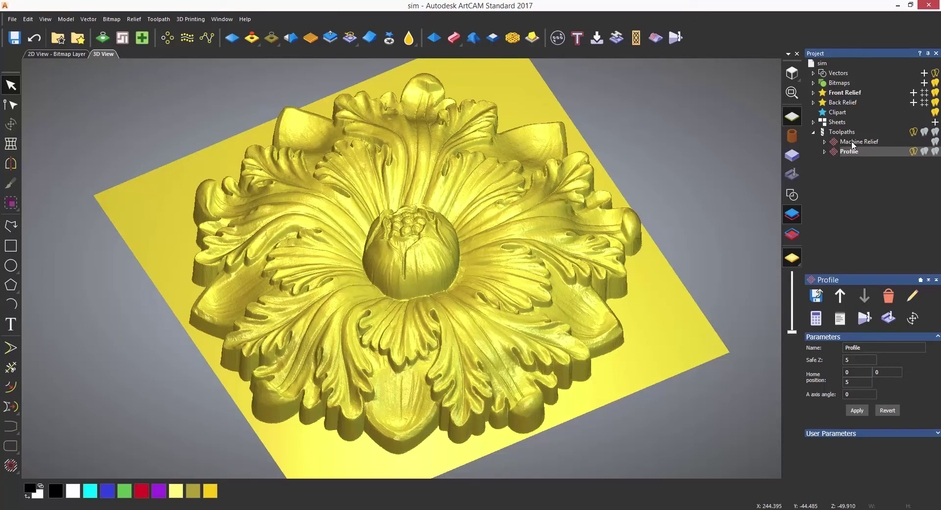
Step: Simulate the Machine Relief toolpath at Standard resolution, then add the Profile toolpath's cut
right_click(851, 143)
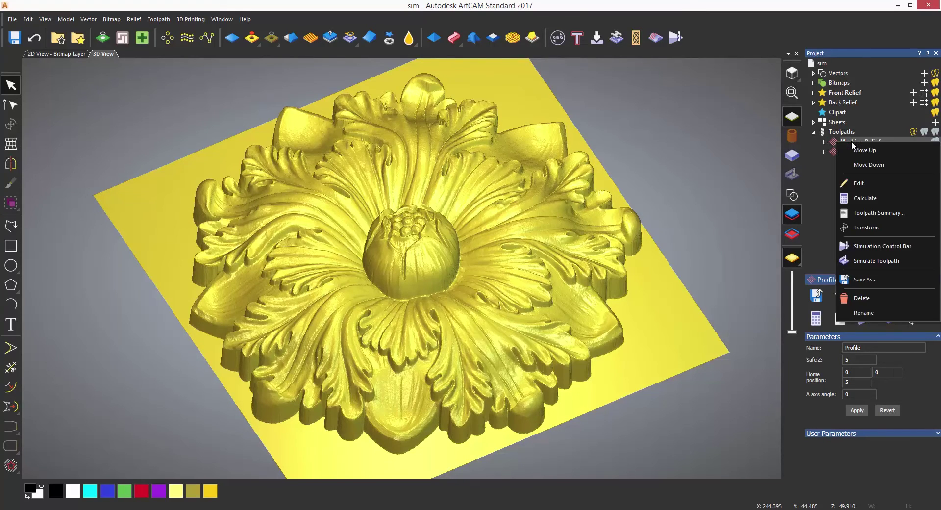
left_click(876, 260)
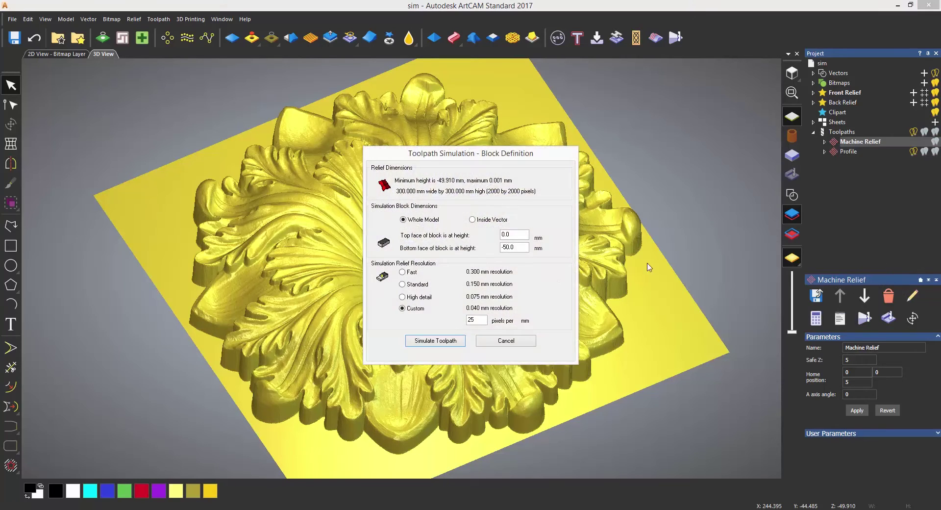
left_click(403, 285)
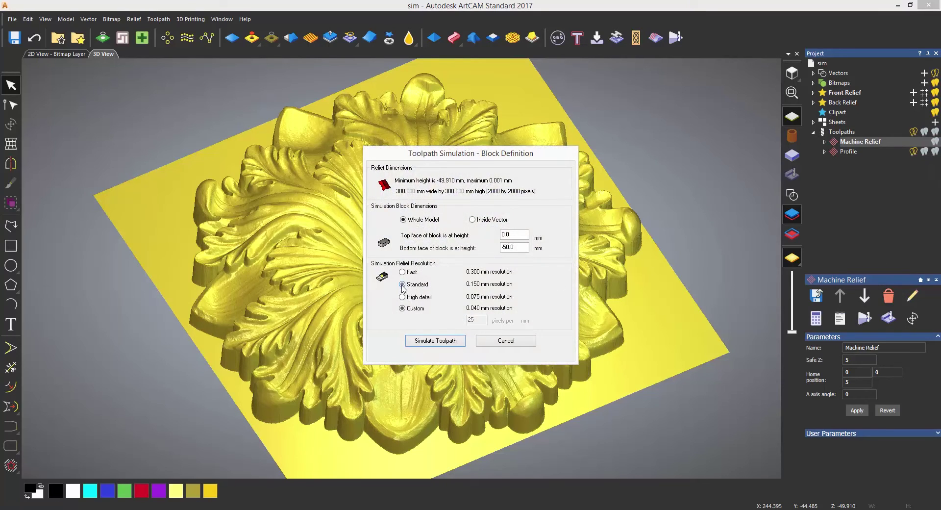
left_click(433, 341)
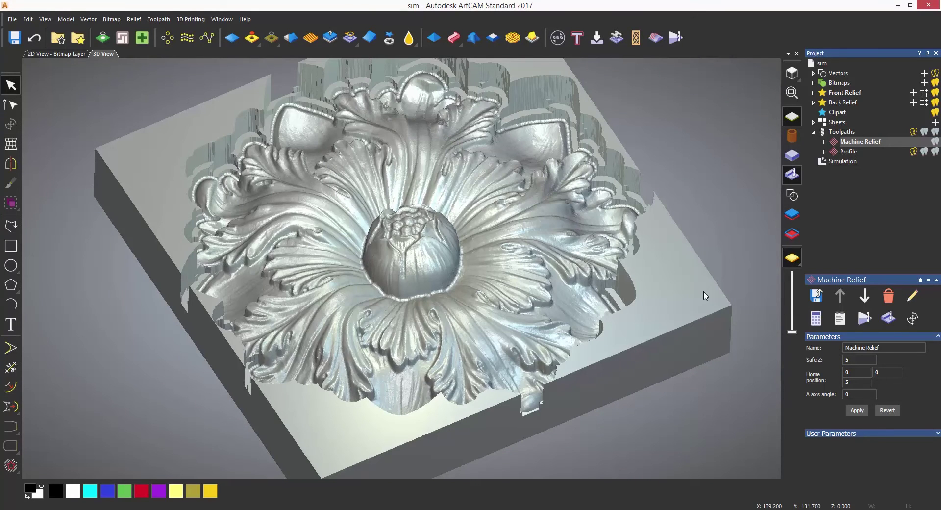
right_click(849, 152)
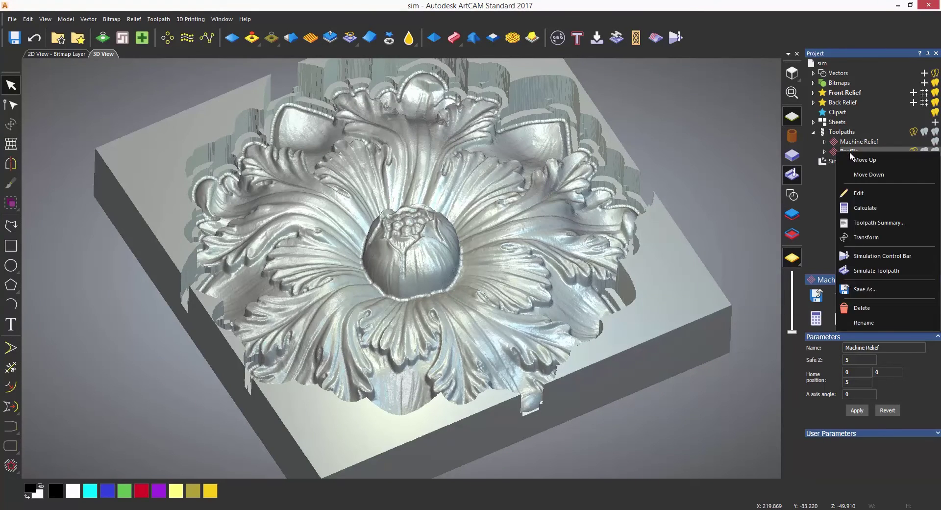
left_click(864, 272)
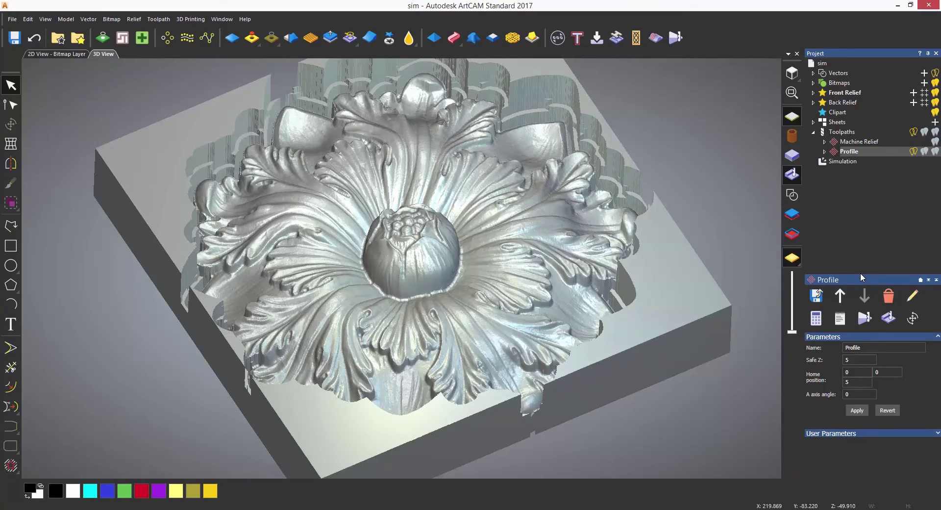
Step: Remove the waste block using Keep picked material on the flower, after undoing an Auto-Delete
left_click(844, 161)
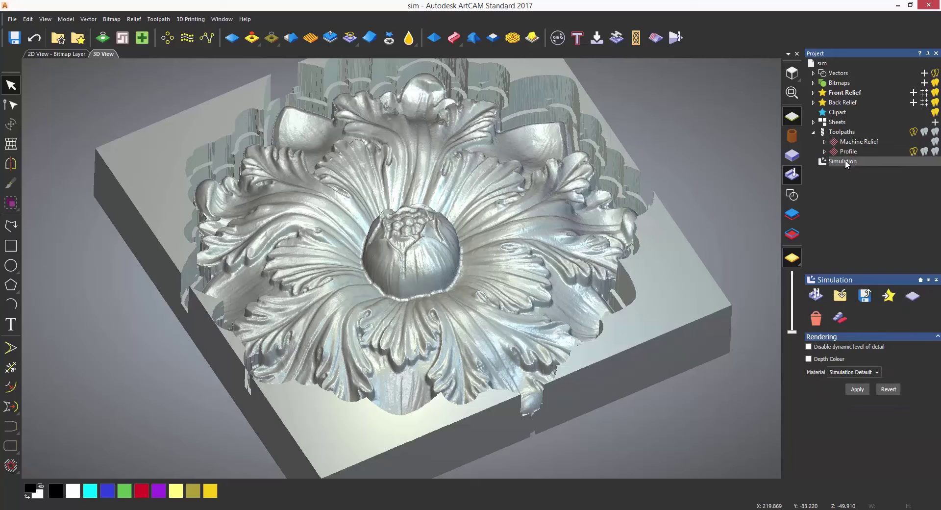
left_click(840, 319)
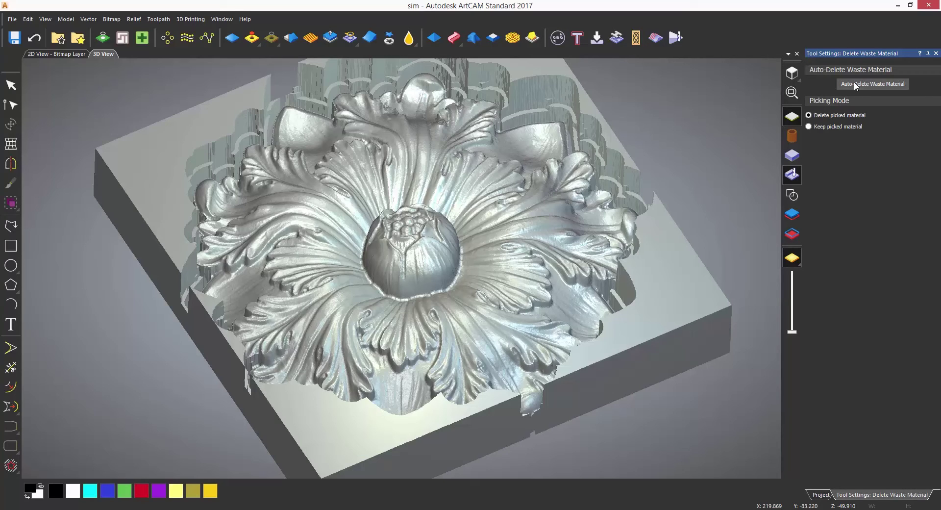
left_click(856, 86)
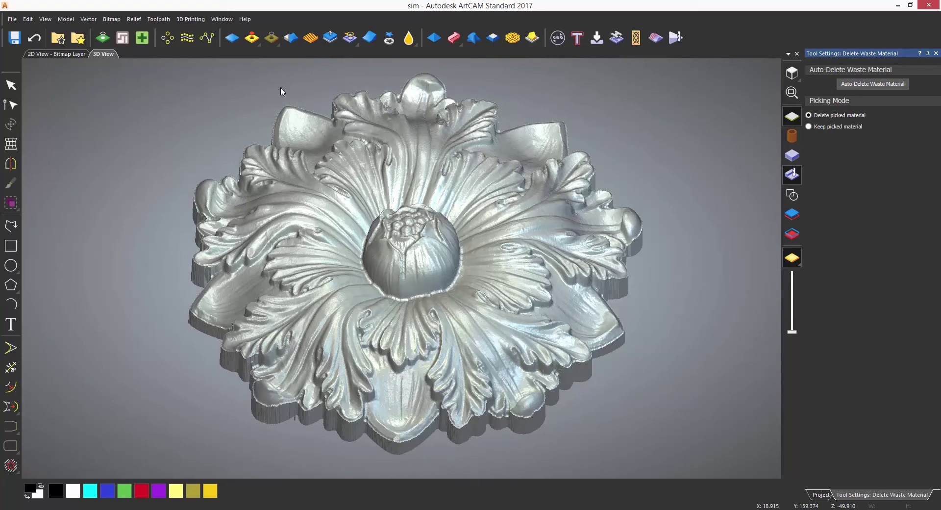
left_click(33, 38)
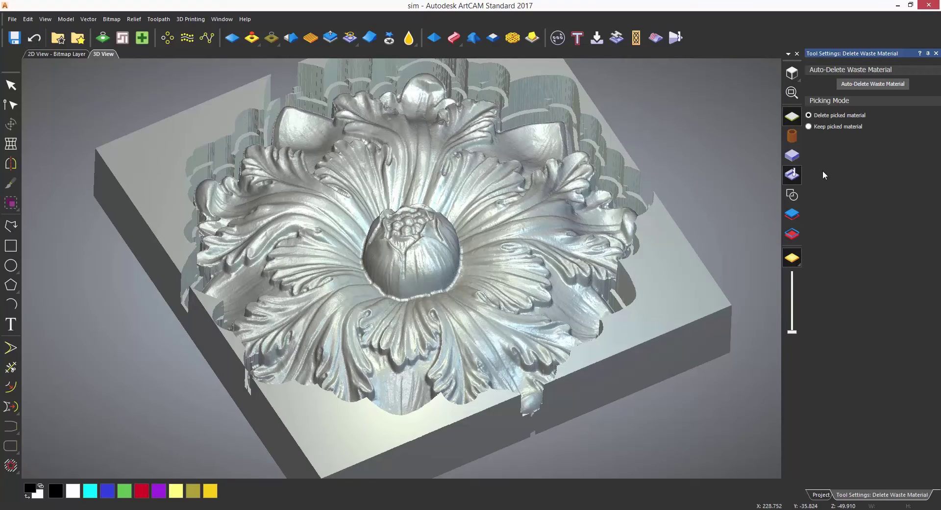
left_click(808, 127)
left_click(439, 241)
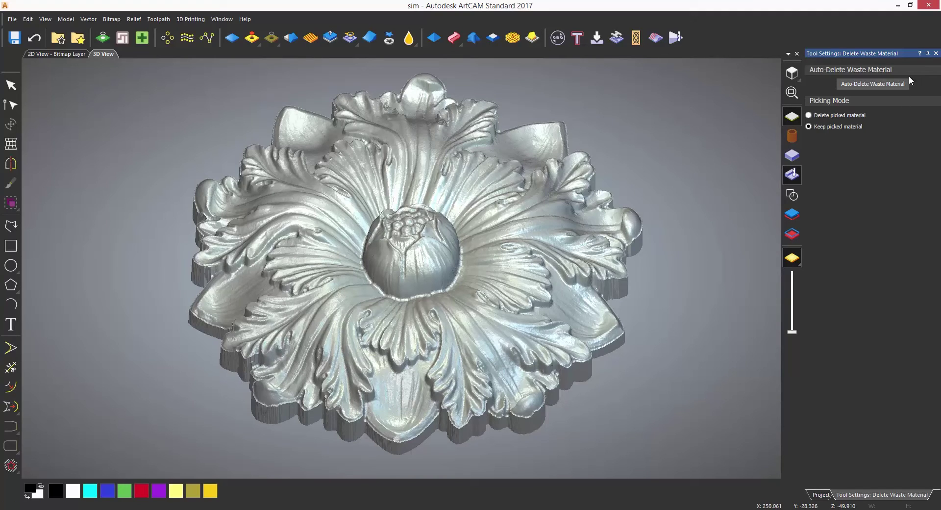
Step: Close the waste-removal settings and apply Depth Colour rendering to the simulation
left_click(936, 53)
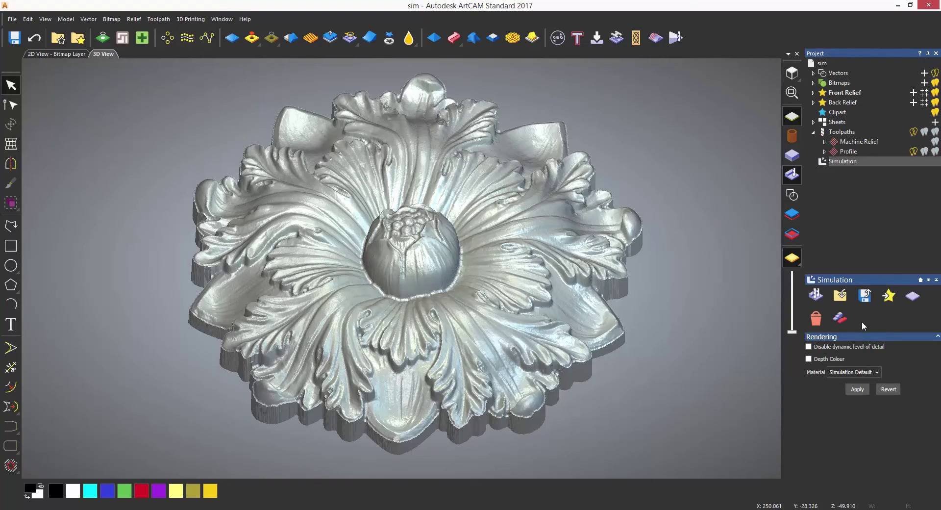
left_click(809, 359)
left_click(858, 389)
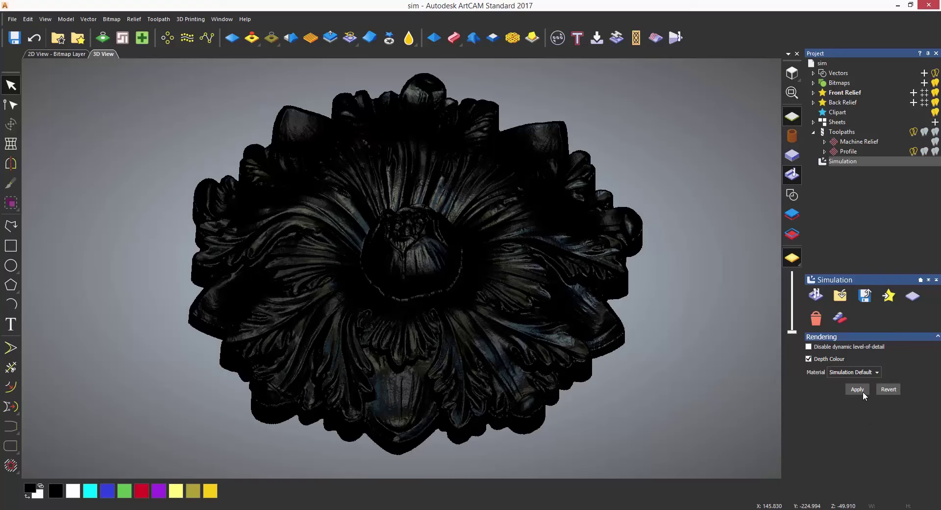
Step: Tint the model through red, purple, yellow, cyan and white, ending on blue
left_click(145, 495)
left_click(159, 495)
left_click(210, 494)
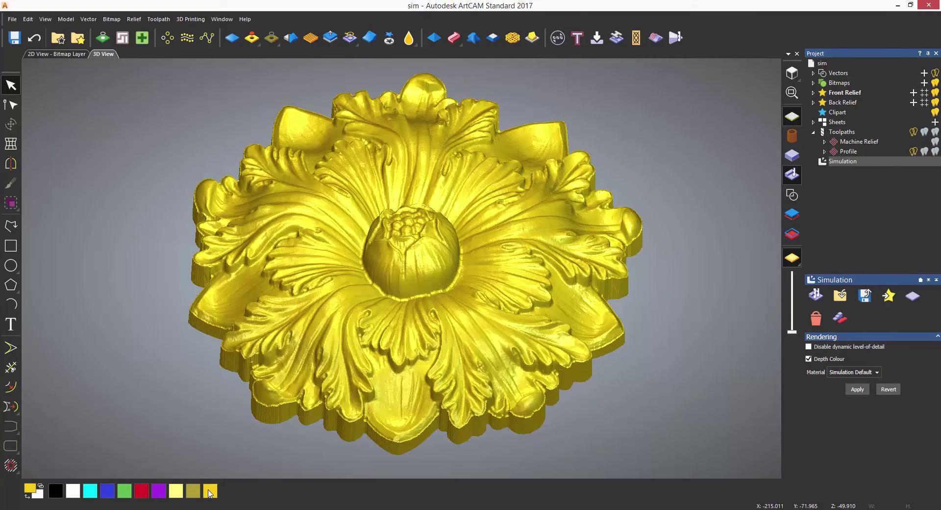
left_click(91, 494)
left_click(77, 494)
left_click(106, 494)
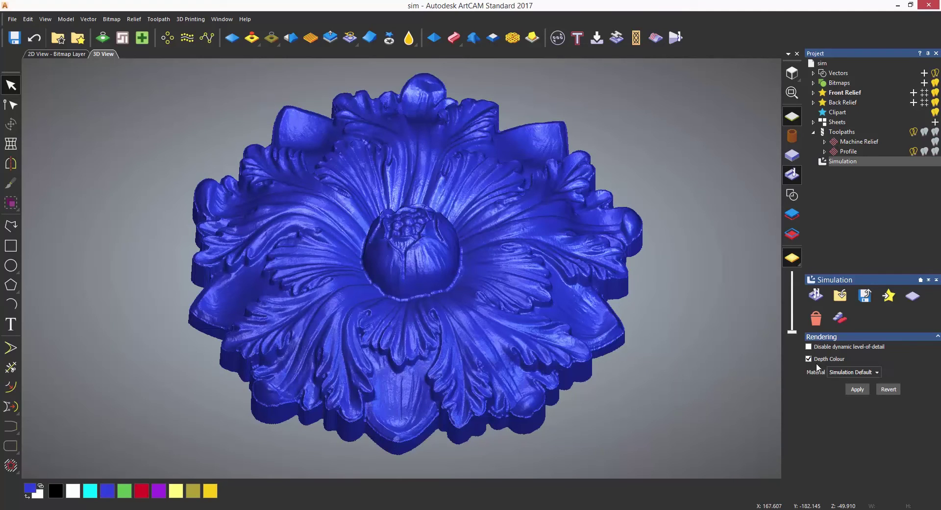
Step: Restore default rendering, then choose Beech (V) as the simulation material and apply it
left_click(858, 389)
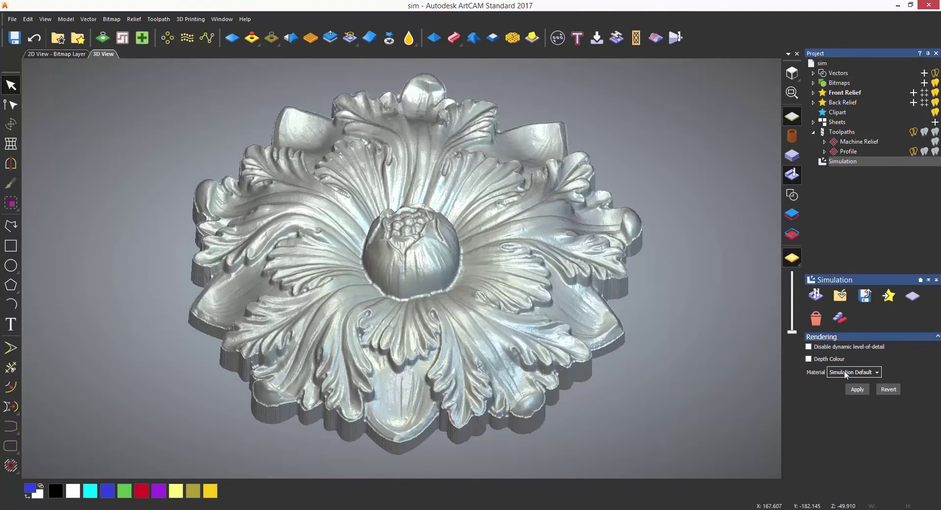
left_click(850, 372)
scroll(844, 424, "down", 3)
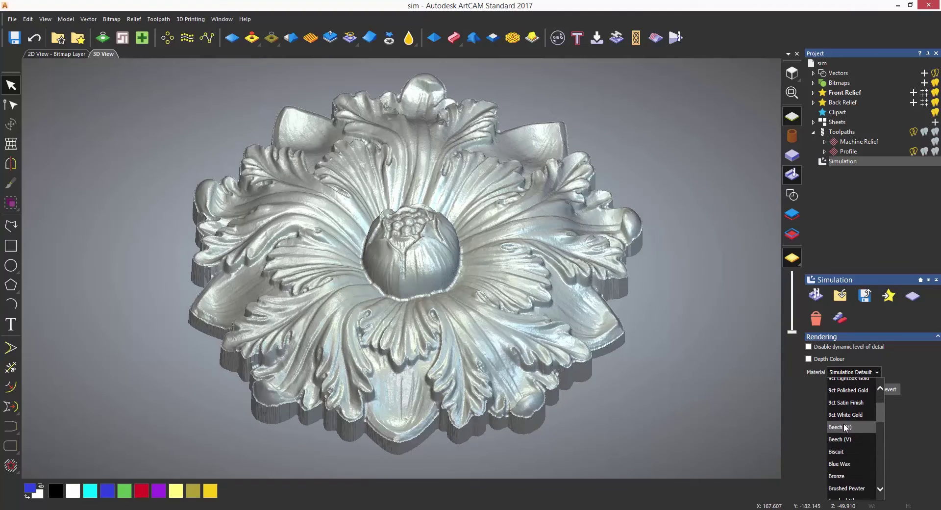
left_click(842, 421)
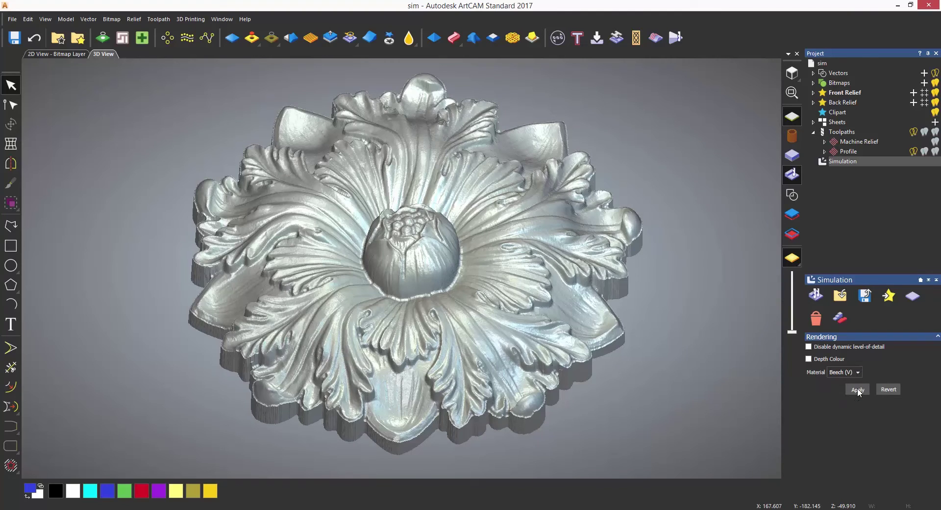
left_click(857, 389)
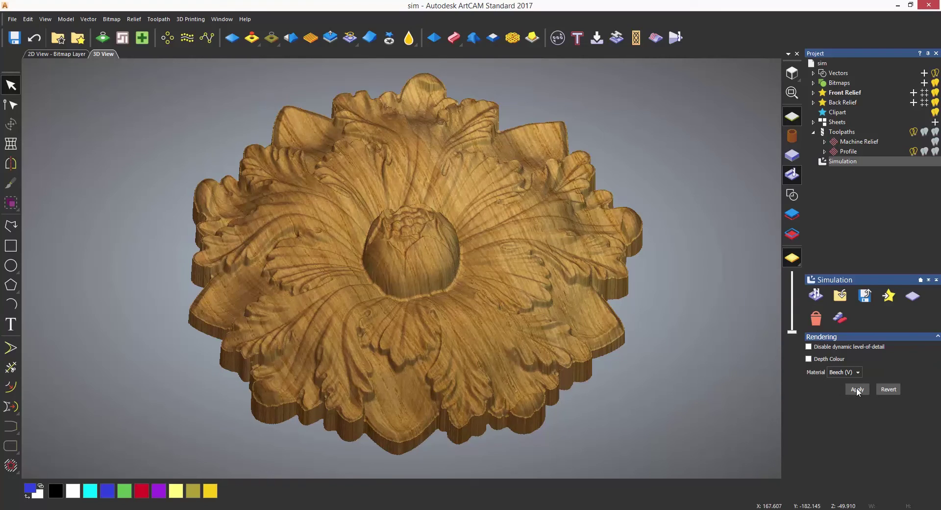
Step: Reset the simulation and start a Simulation Control Bar run of the Machine Relief toolpath
right_click(841, 162)
left_click(858, 241)
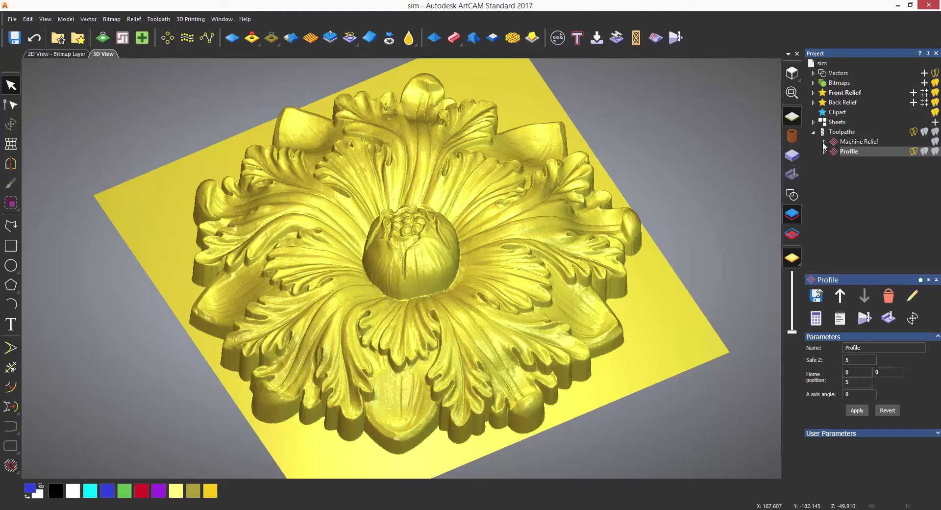
right_click(845, 142)
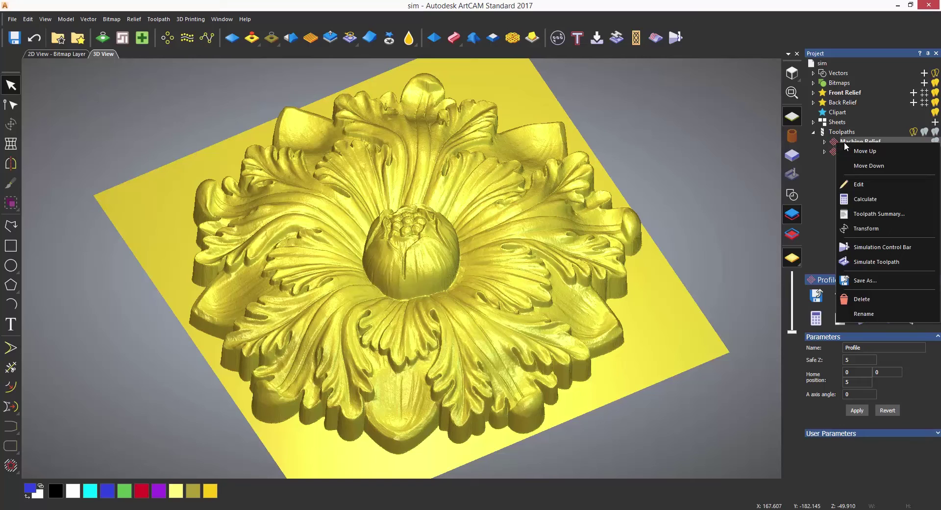
left_click(869, 246)
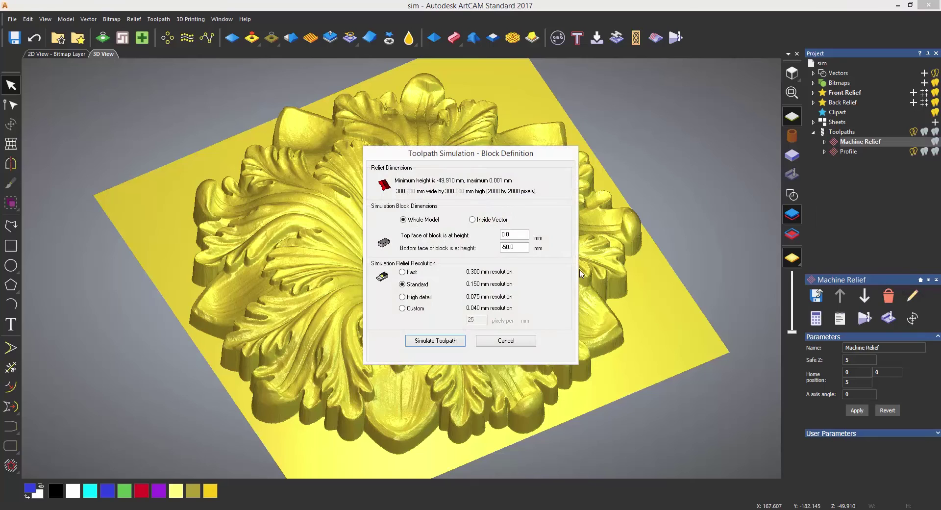
left_click(435, 340)
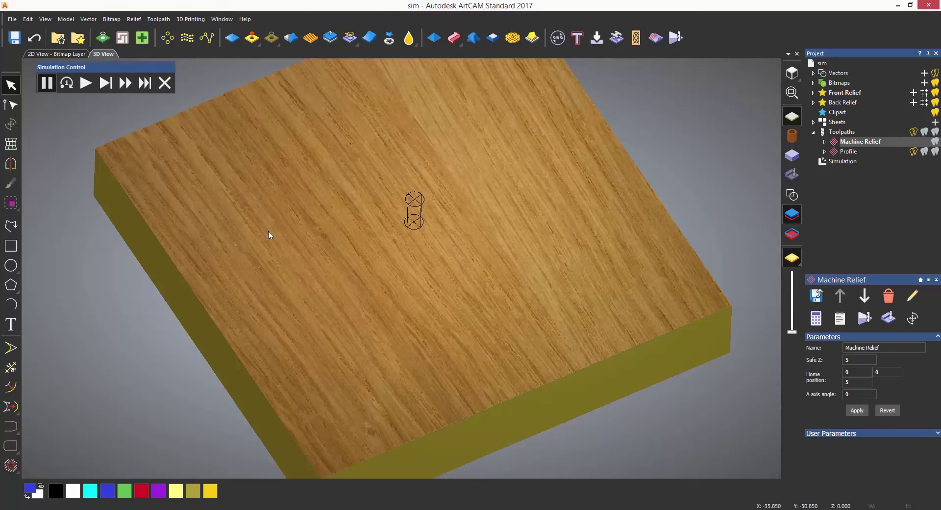
Step: Play the Machine Relief simulation, speeding up through the passes until carving finishes
left_click(88, 84)
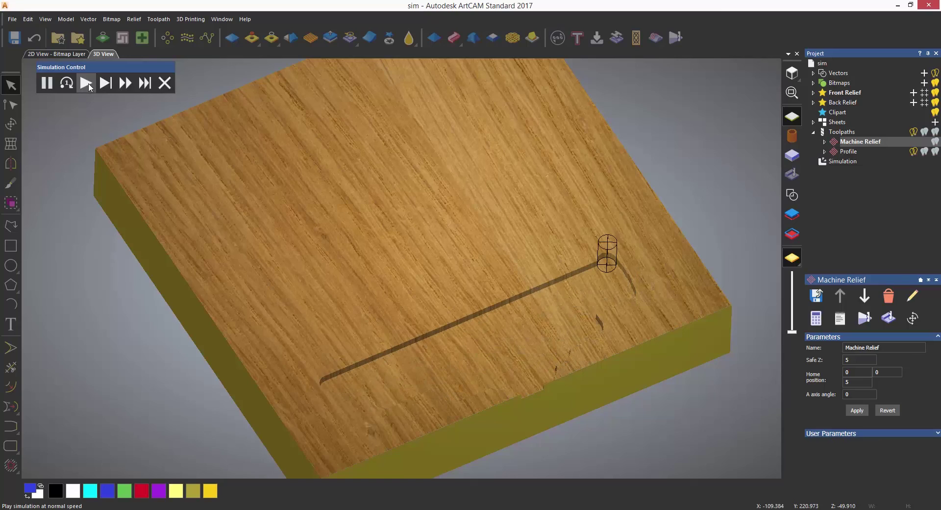
left_click(113, 87)
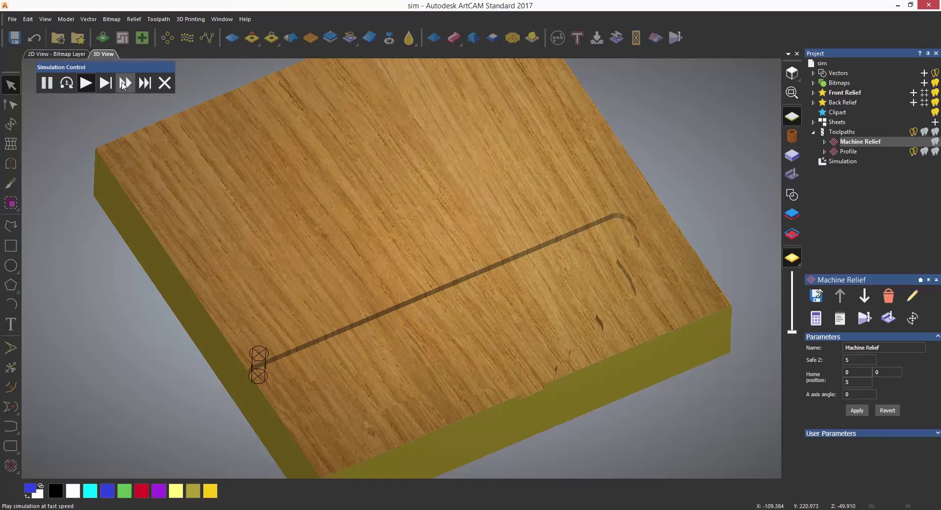
left_click(87, 84)
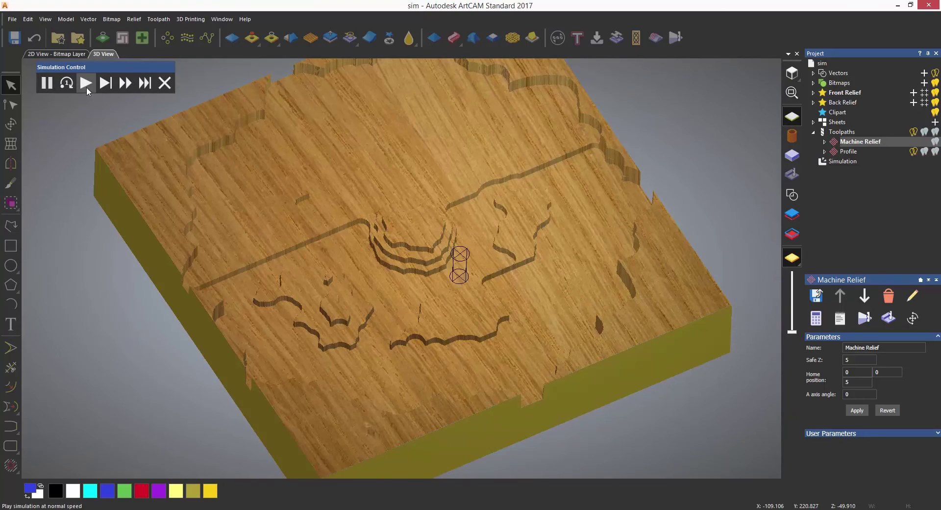
left_click(124, 85)
left_click(165, 82)
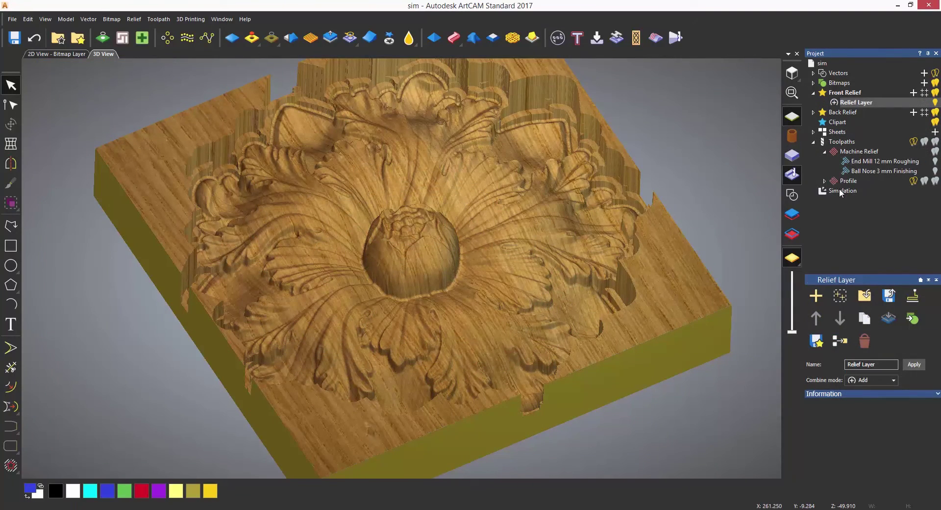
Step: Convert the beech-wood carving simulation into a 'Simulation' relief layer under Front Relief, then delete the simulation
right_click(839, 189)
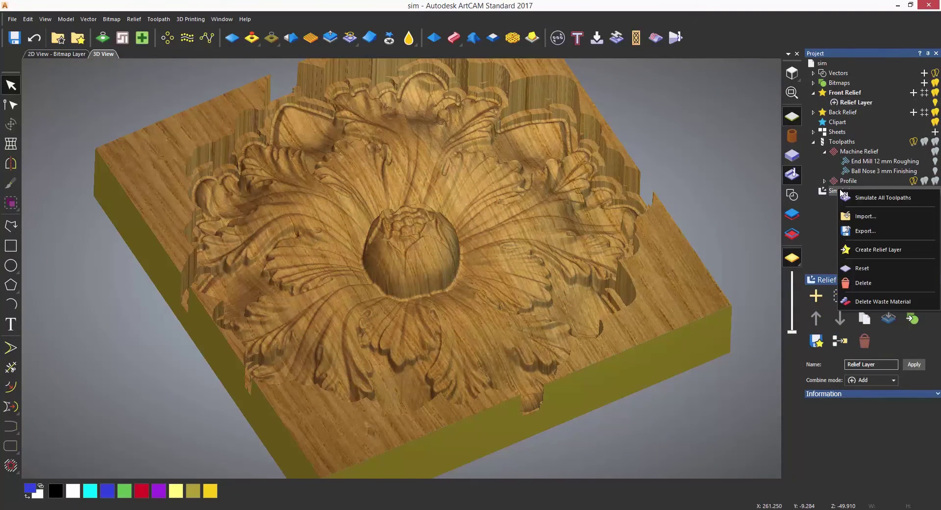
left_click(875, 253)
right_click(849, 203)
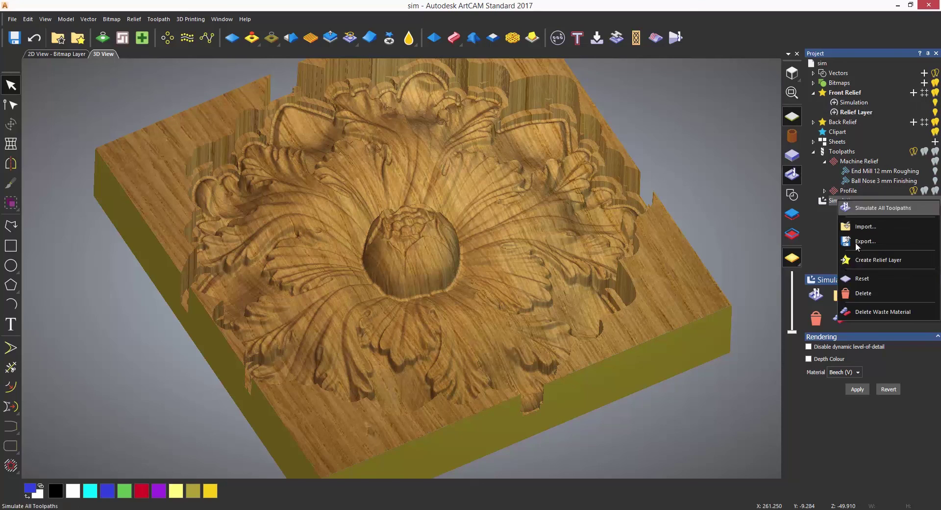
left_click(859, 296)
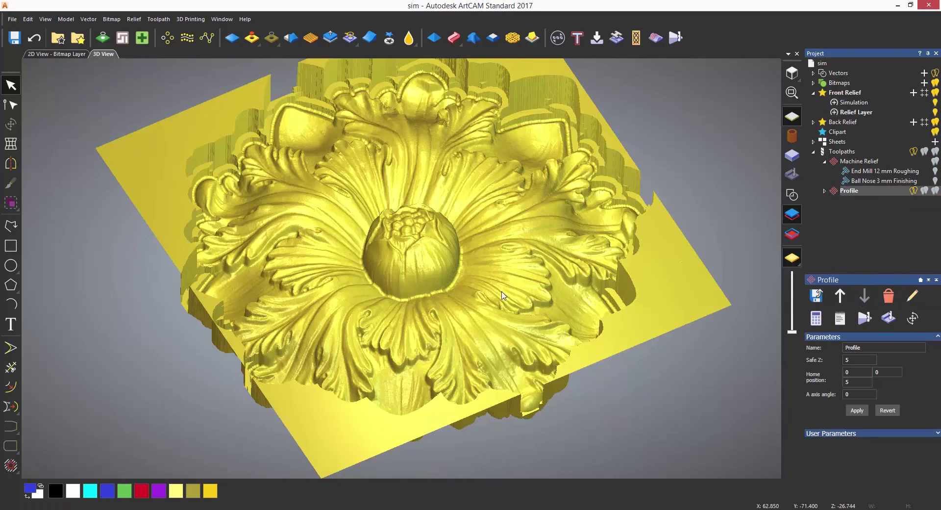